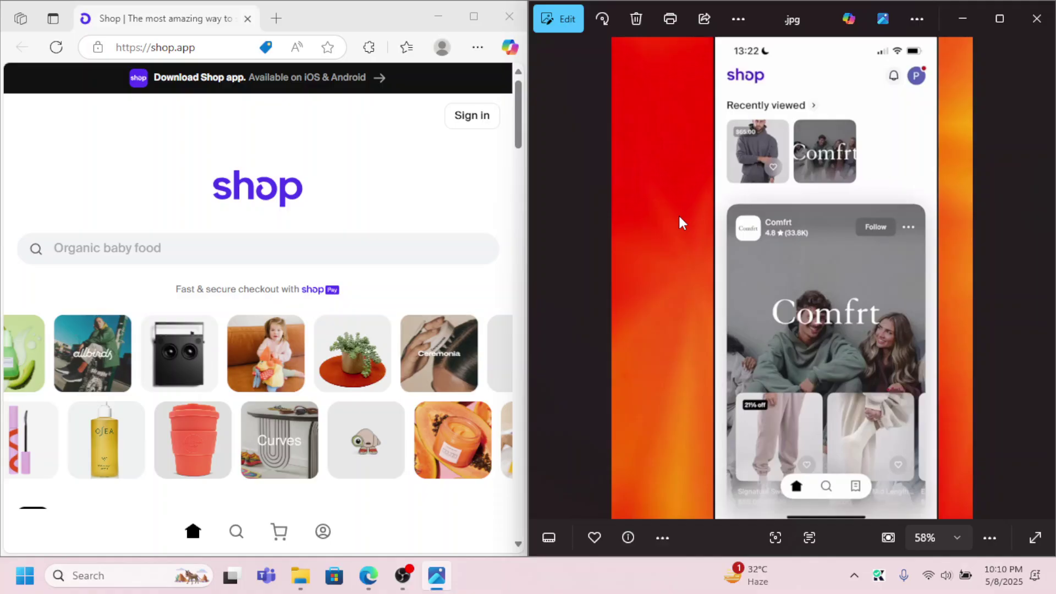
- Advance through the hoodie product, in-cart and checkout-sheet images to the Review & Pay screenshot
{"action": "key", "text": "Right"}
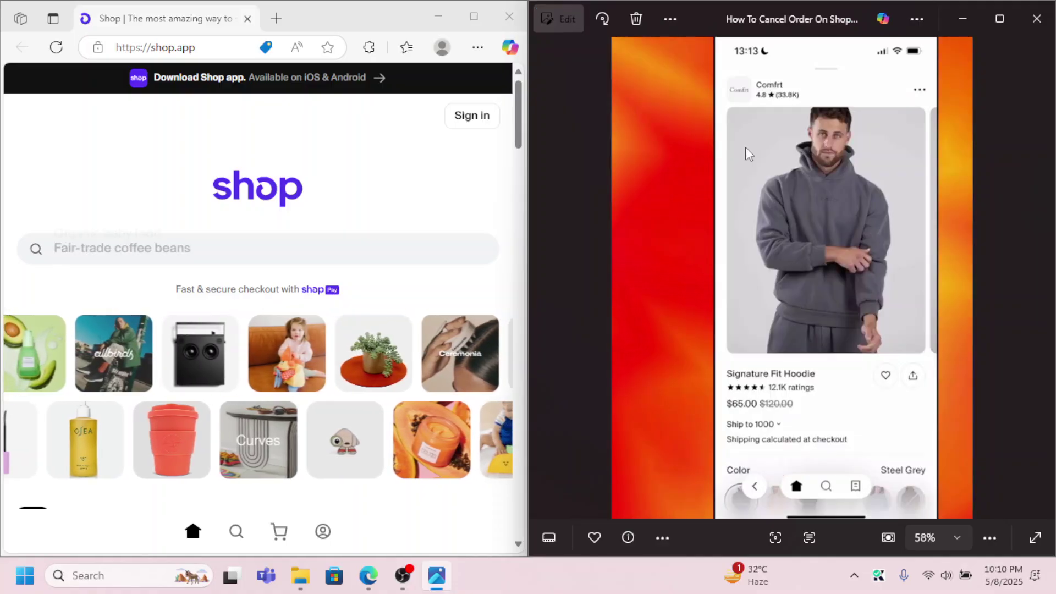
{"action": "key", "text": "Right"}
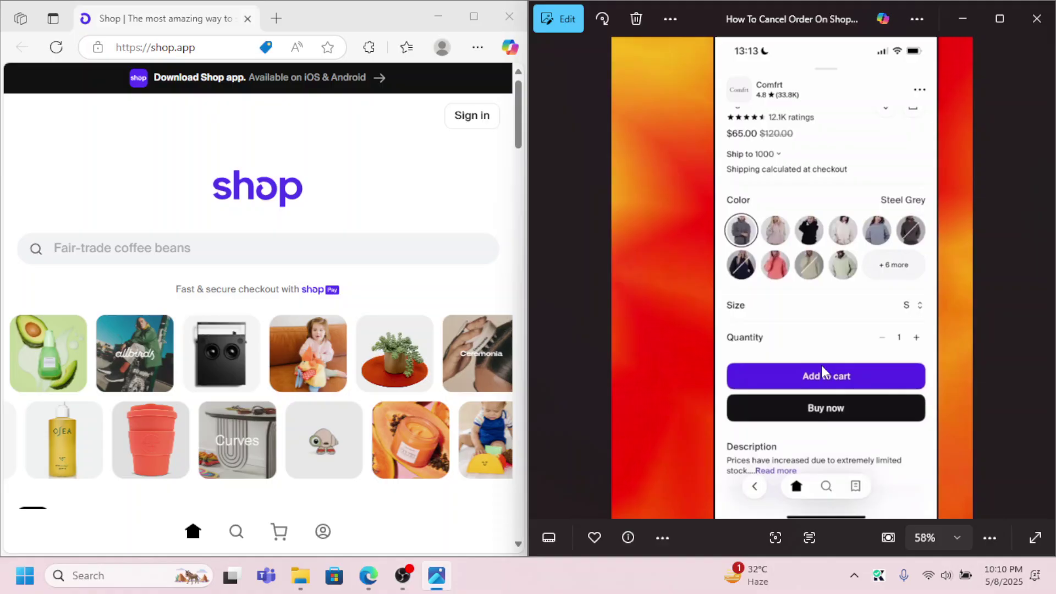
{"action": "key", "text": "Right"}
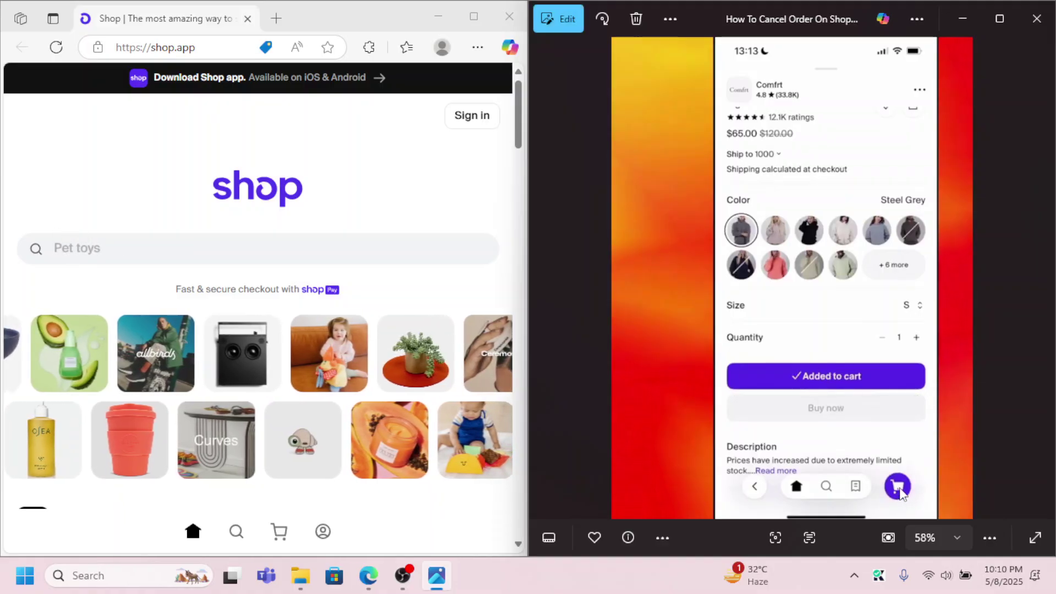
{"action": "key", "text": "Right"}
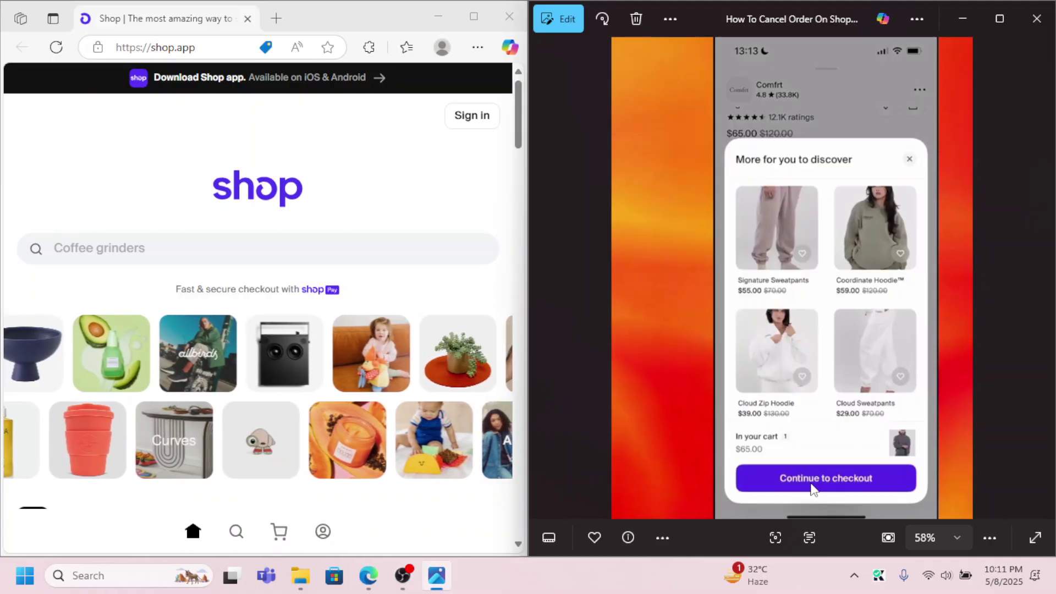
{"action": "key", "text": "Right"}
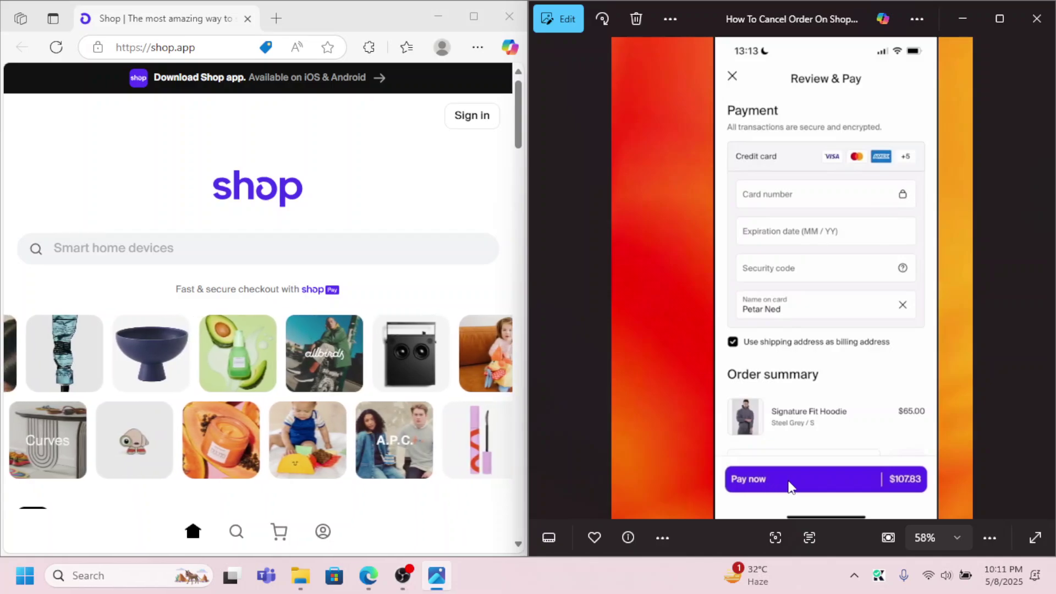
- Show the next screenshot: the Shop app's empty 'Nothing to see here' Orders screen
{"action": "key", "text": "Right"}
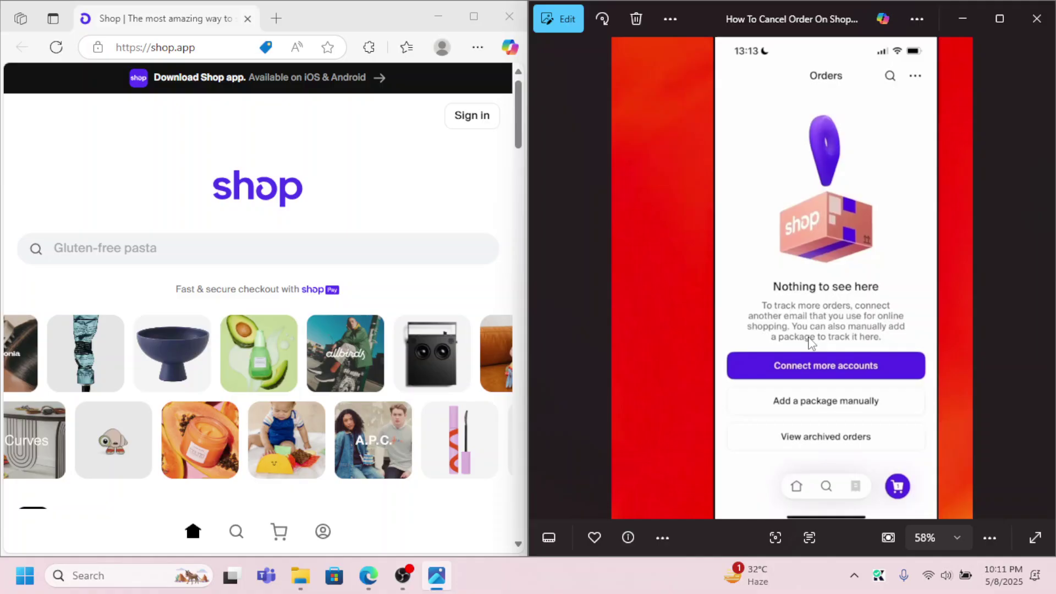